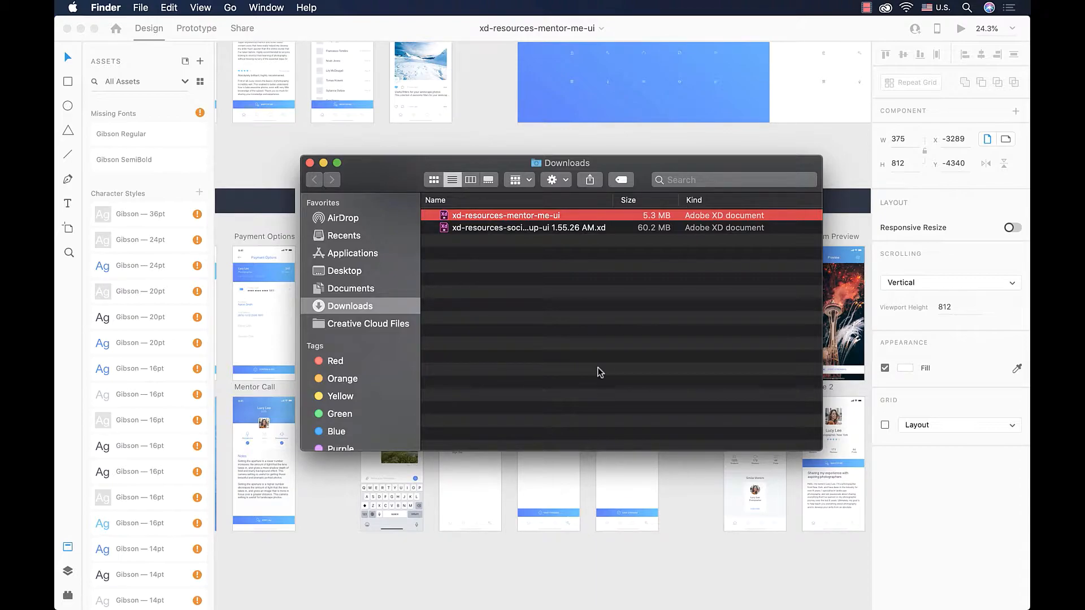
# Open the xd-resources-social-meet-up-ui 1.55.26 AM document and zoom in on the Main App artboards
pyautogui.click(547, 229)
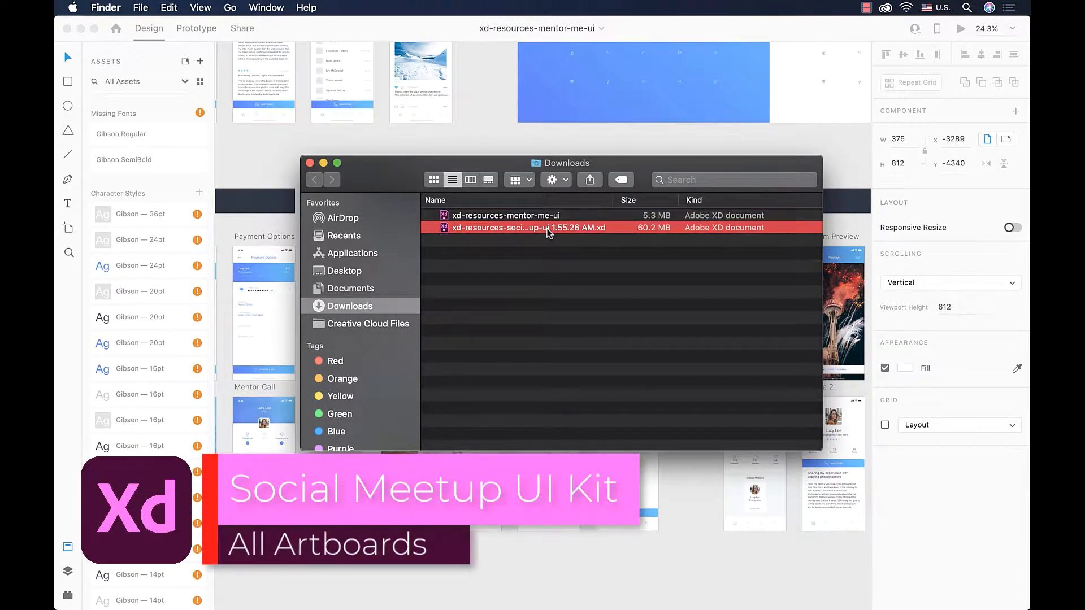
pyautogui.doubleClick(547, 229)
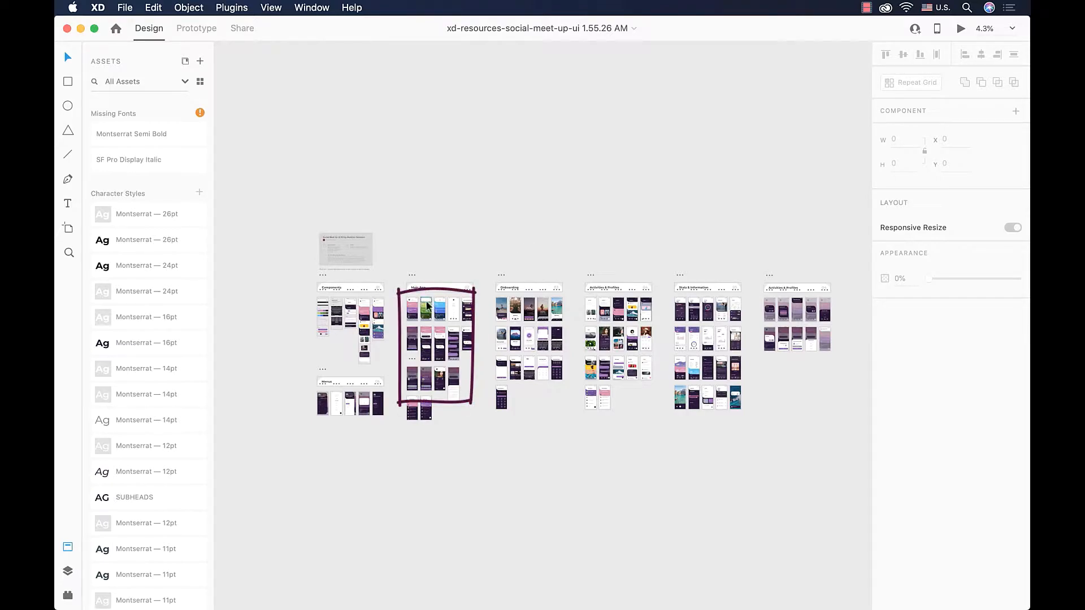
pyautogui.click(69, 253)
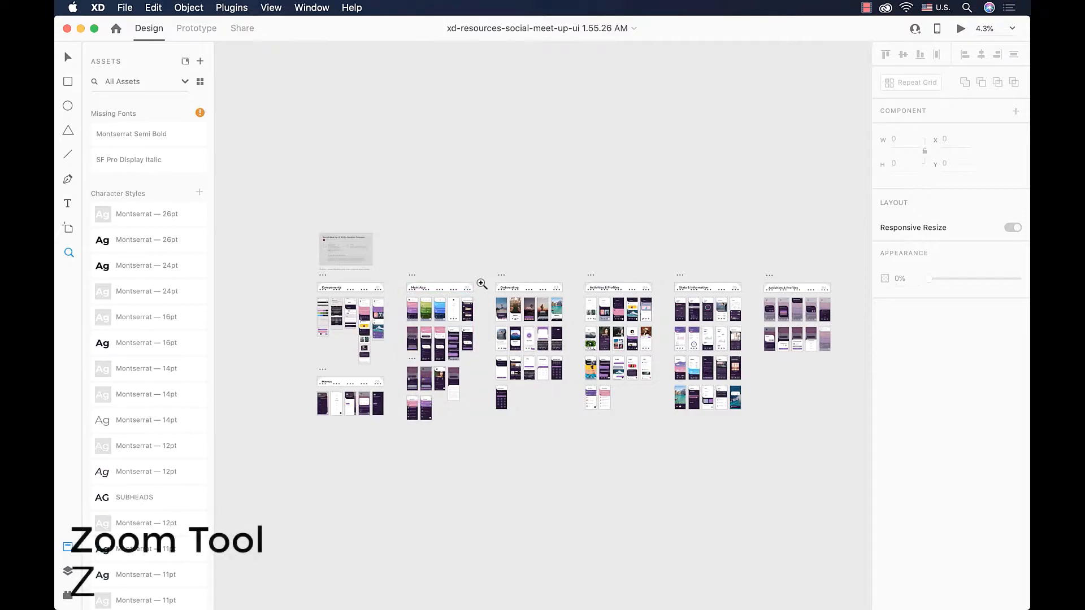
pyautogui.moveTo(478, 294); pyautogui.dragTo(405, 405)
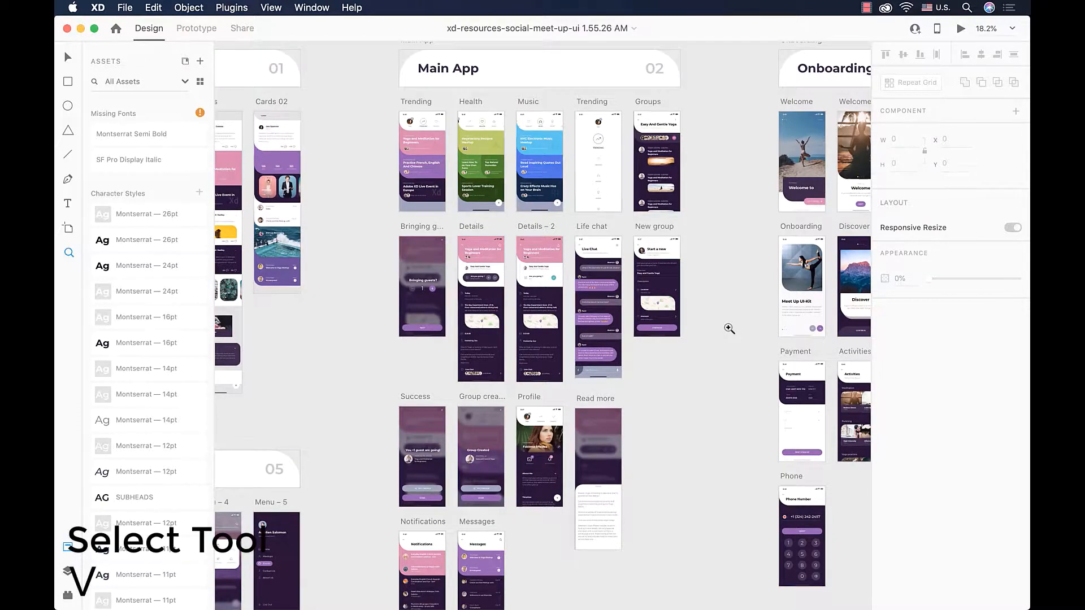
pyautogui.press('v')
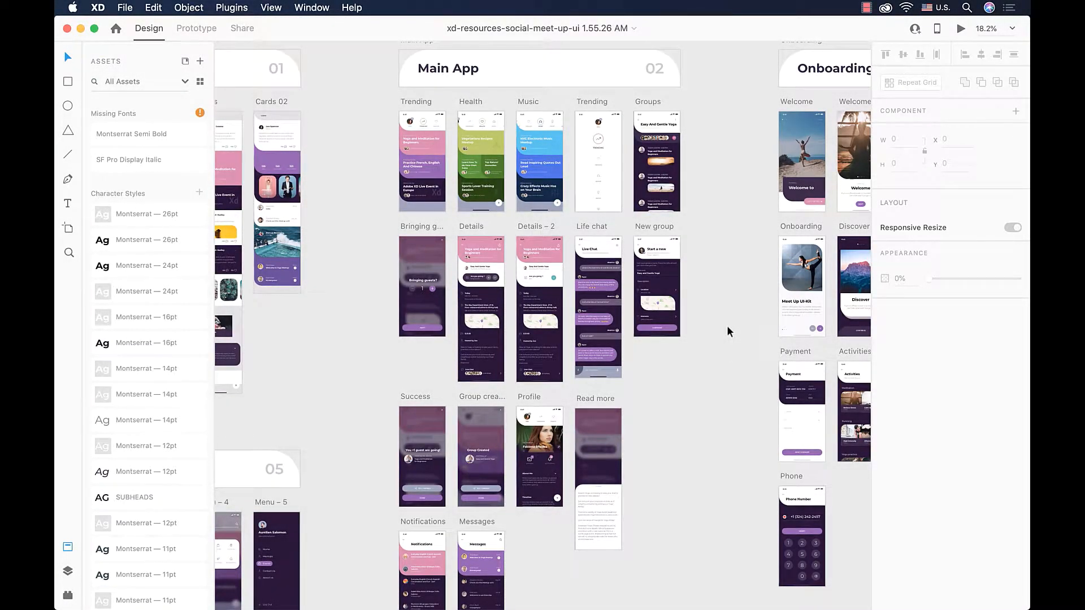
# Select elements in the Bringing guests, Details – 2, New group and Life chat artboards to inspect their properties
pyautogui.click(433, 288)
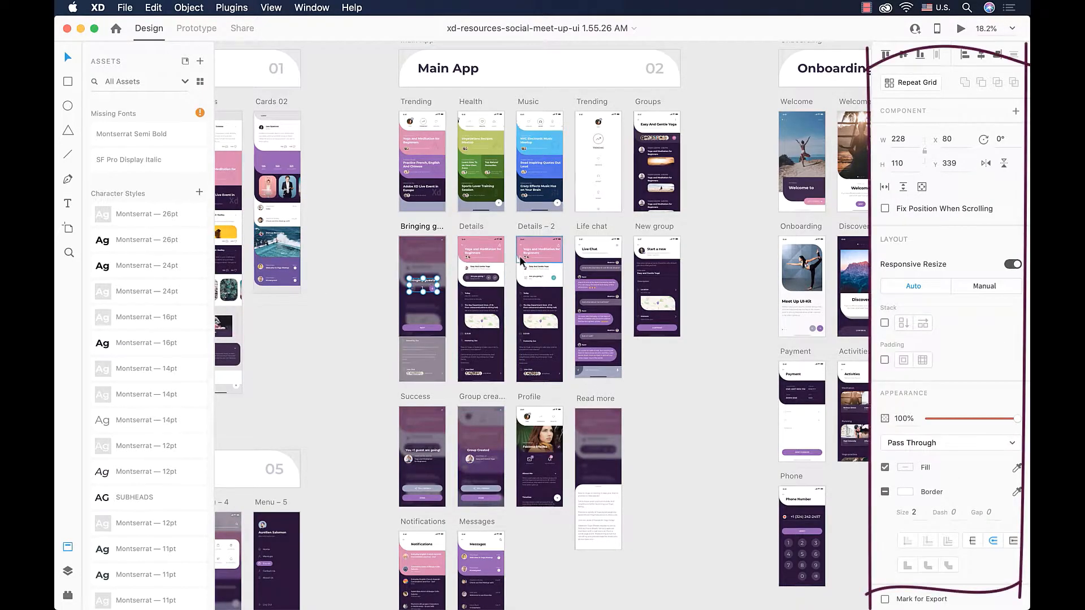
pyautogui.scroll(5, 520, 256)
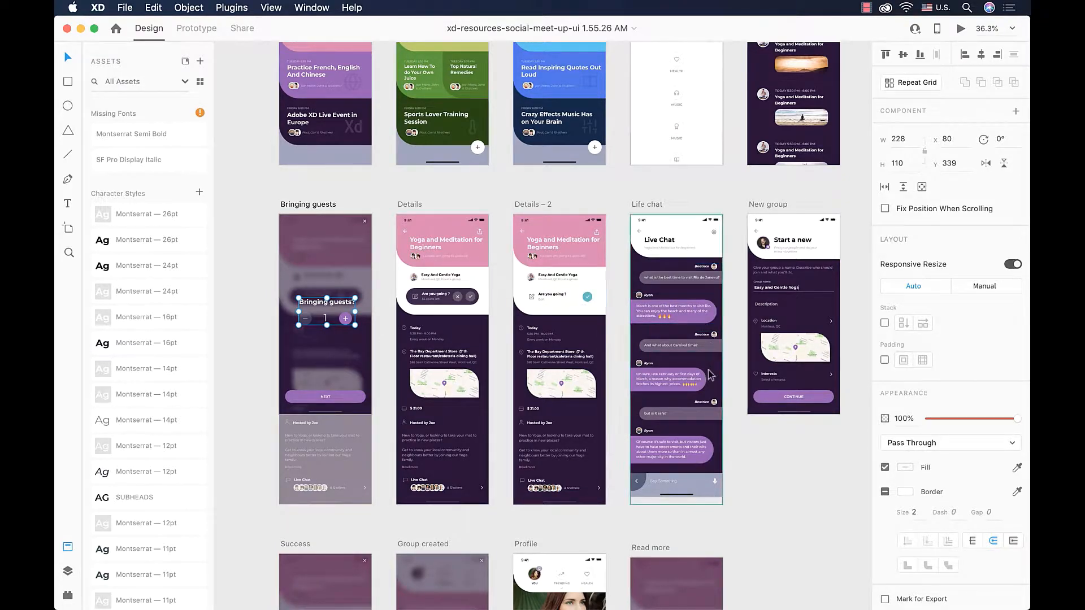
pyautogui.click(710, 378)
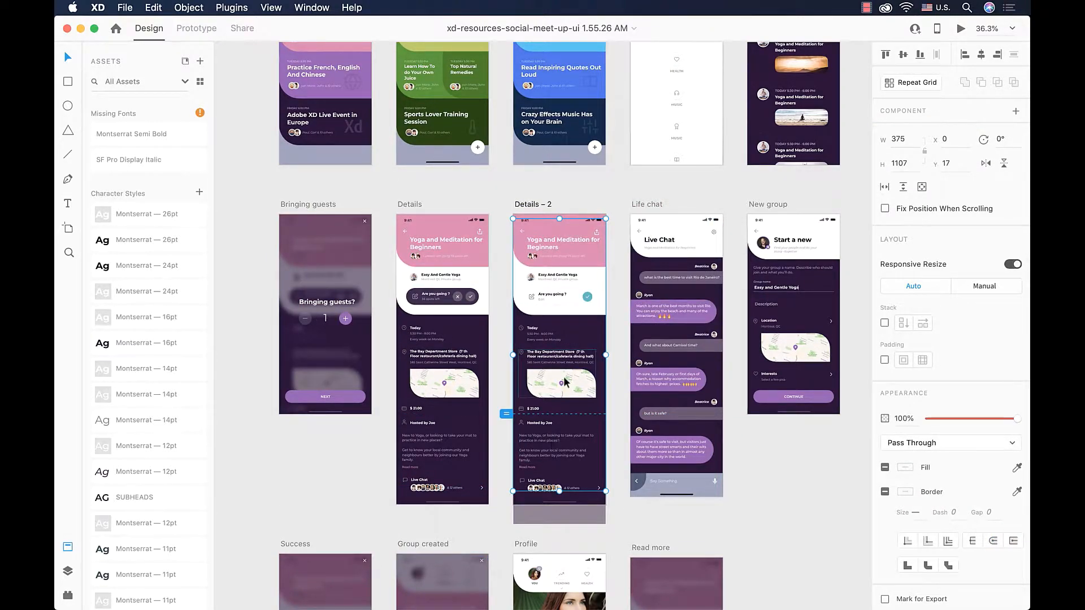
pyautogui.click(799, 240)
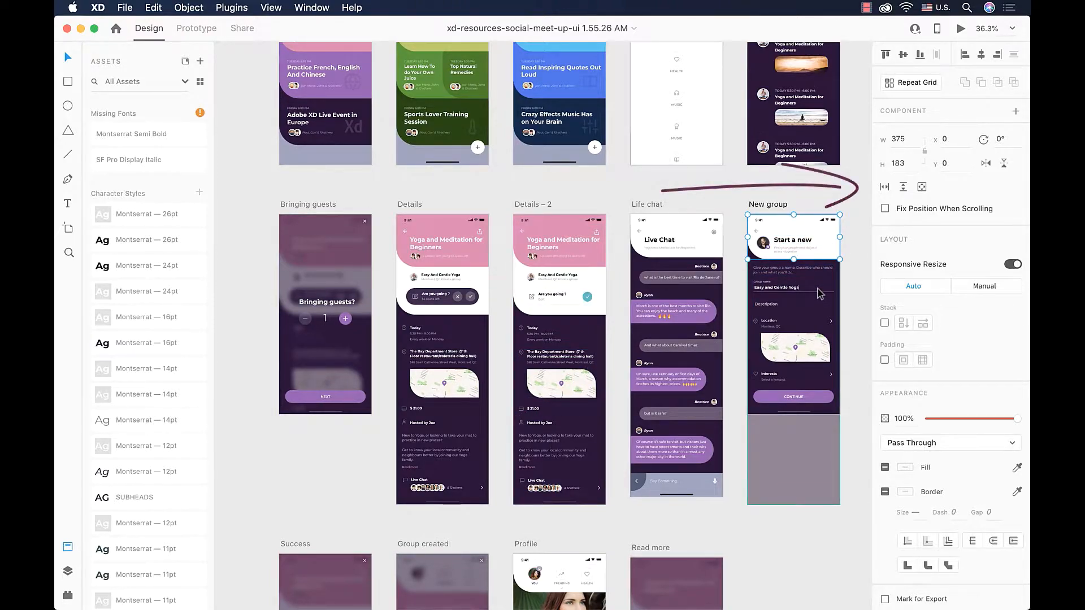
pyautogui.click(714, 235)
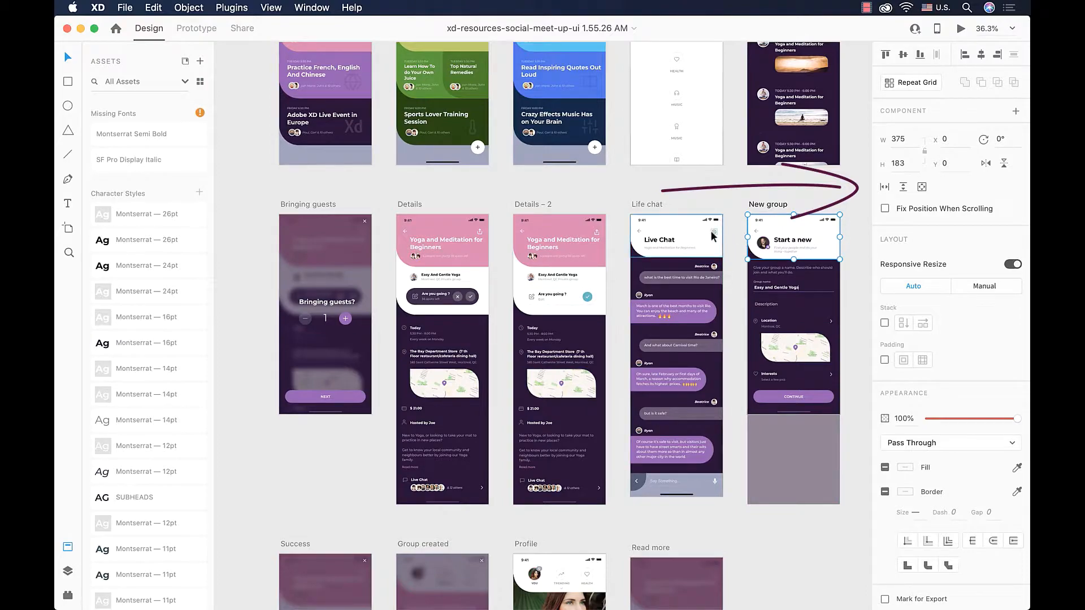
pyautogui.click(710, 306)
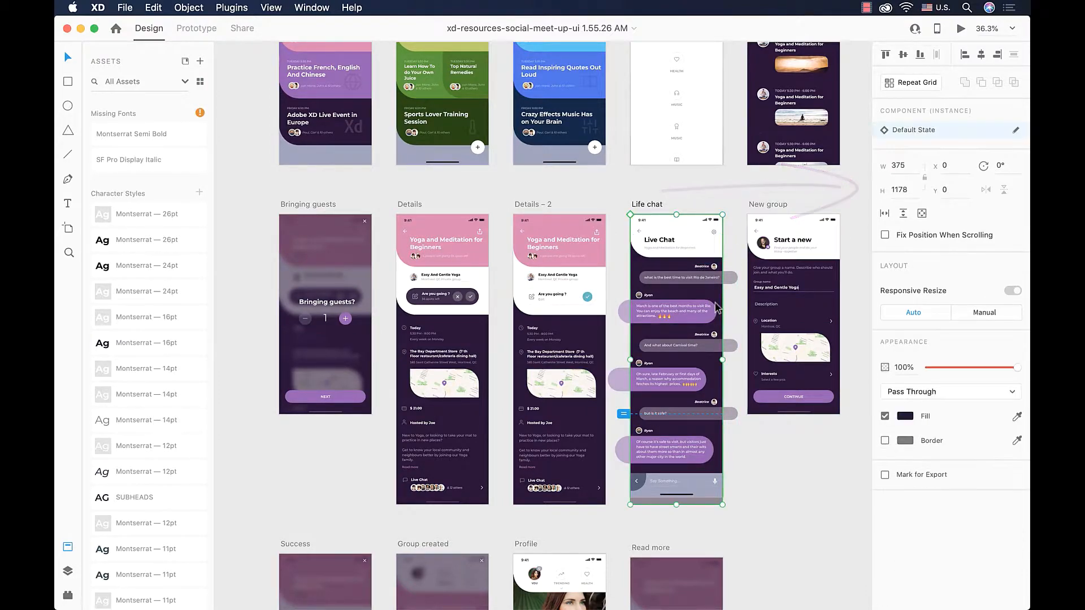
pyautogui.click(335, 305)
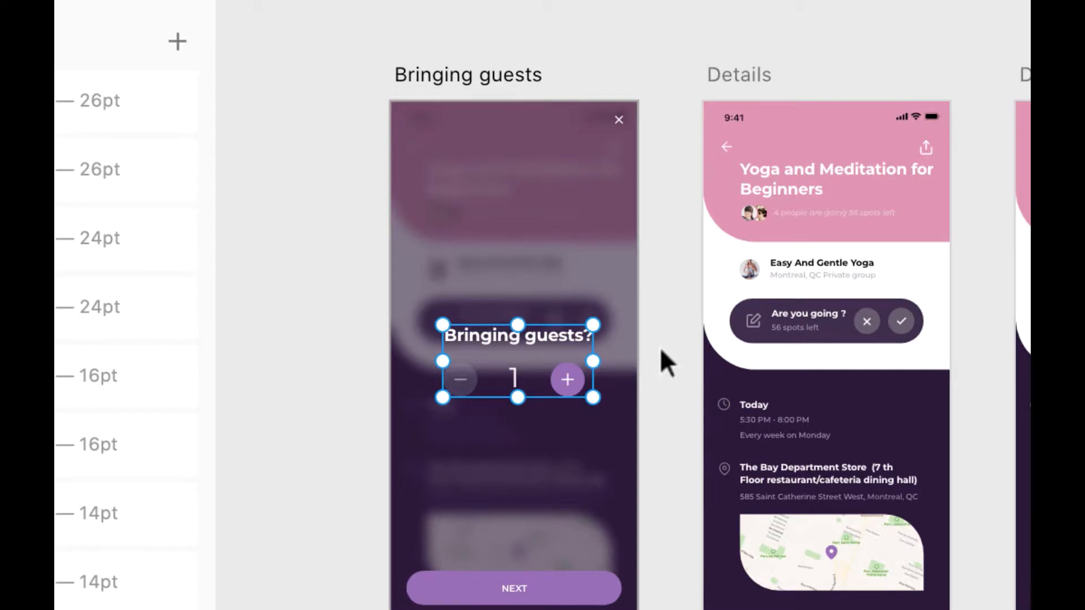
pyautogui.doubleClick(546, 334)
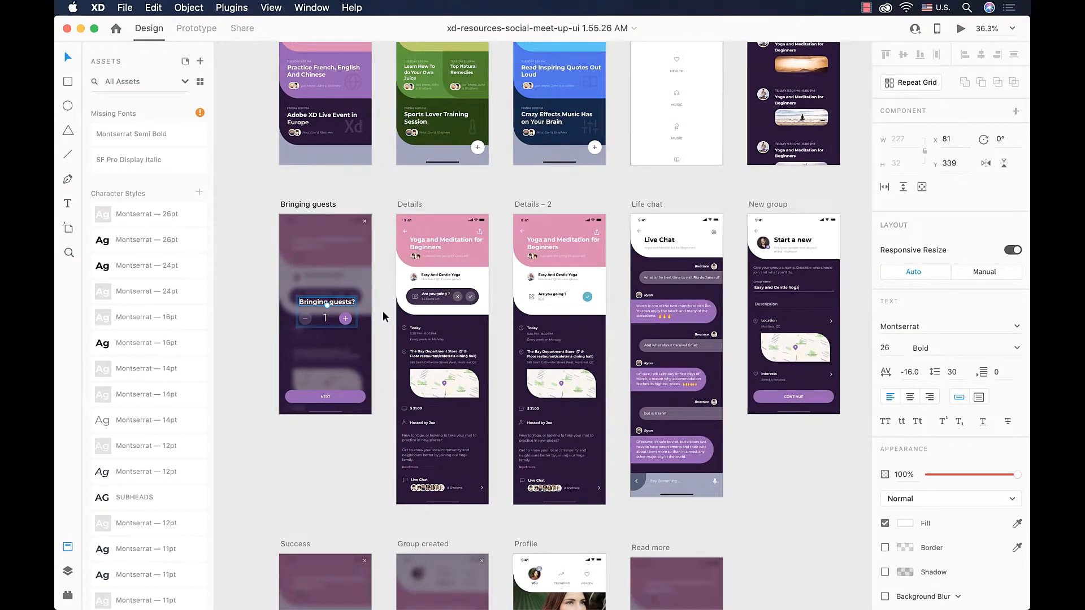
# Open a desktop preview of the New group artboard and switch it to the Groups artboard
pyautogui.click(766, 205)
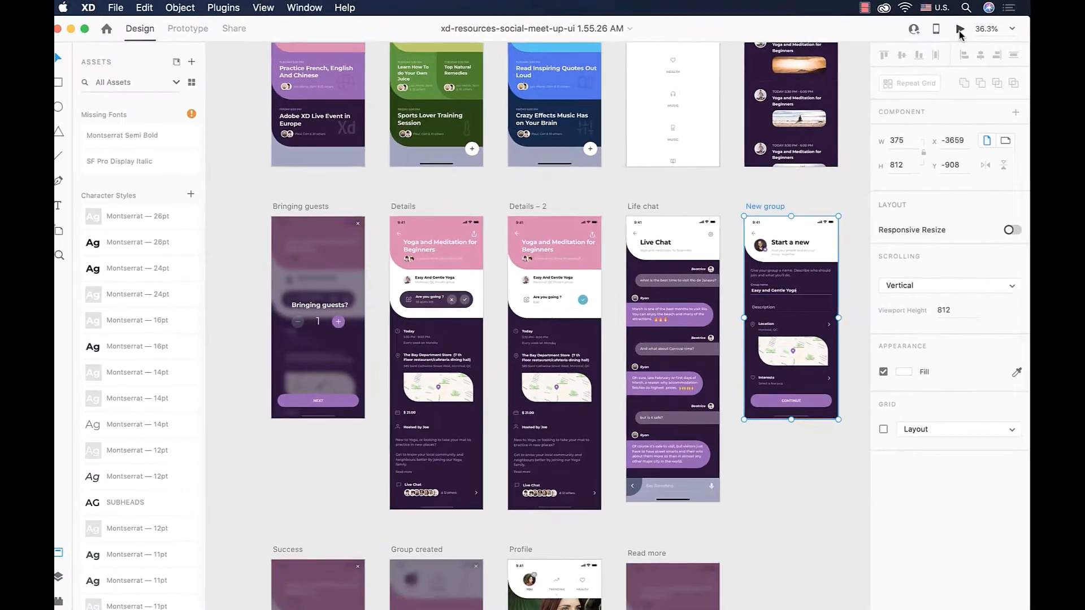
pyautogui.click(959, 33)
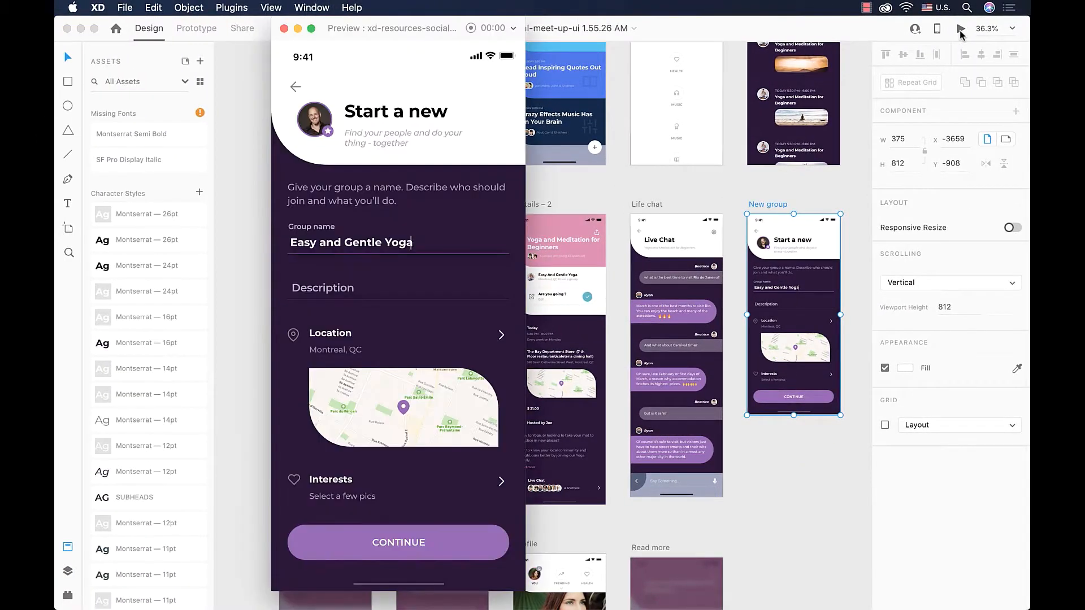
pyautogui.click(660, 202)
pyautogui.press('space')
pyautogui.moveTo(654, 236); pyautogui.dragTo(655, 239)
pyautogui.scroll(5, 655, 239)
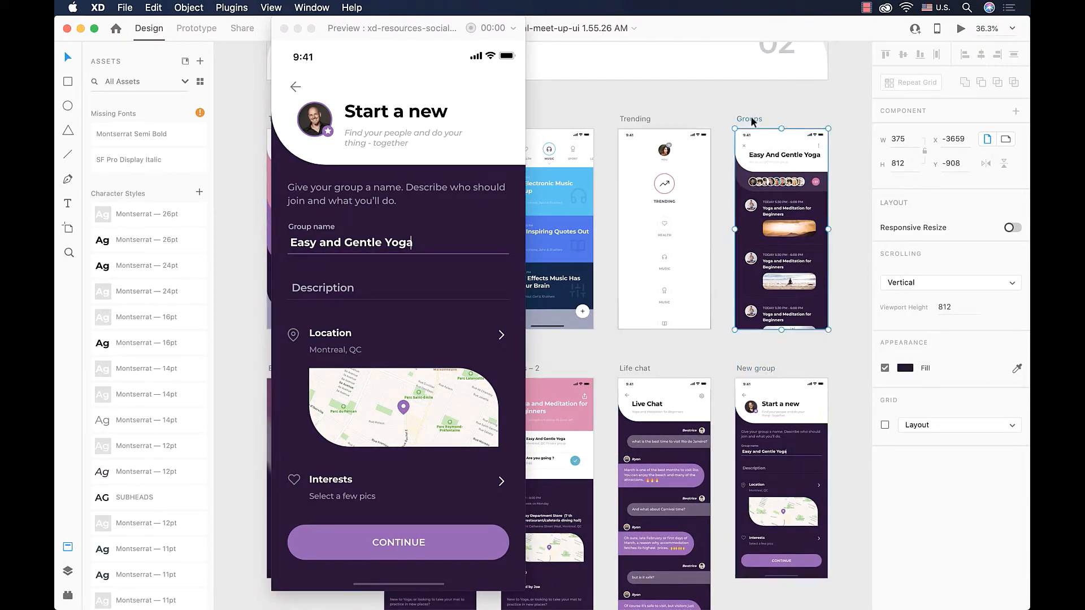
pyautogui.click(752, 119)
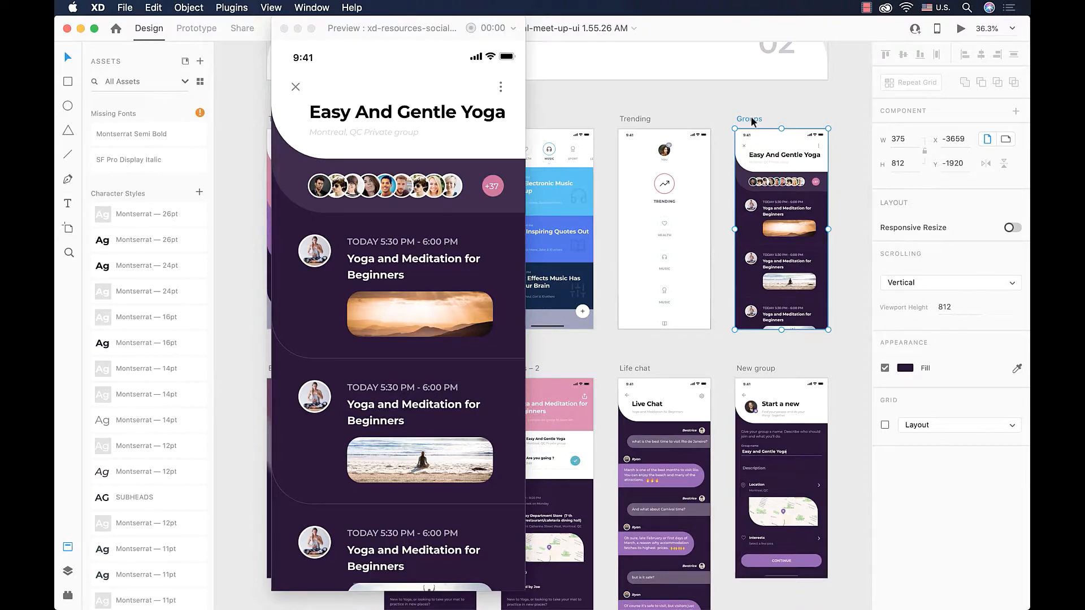
# Move the preview window aside so that it no longer covers the Main App artboards
pyautogui.scroll(-5, 684, 254)
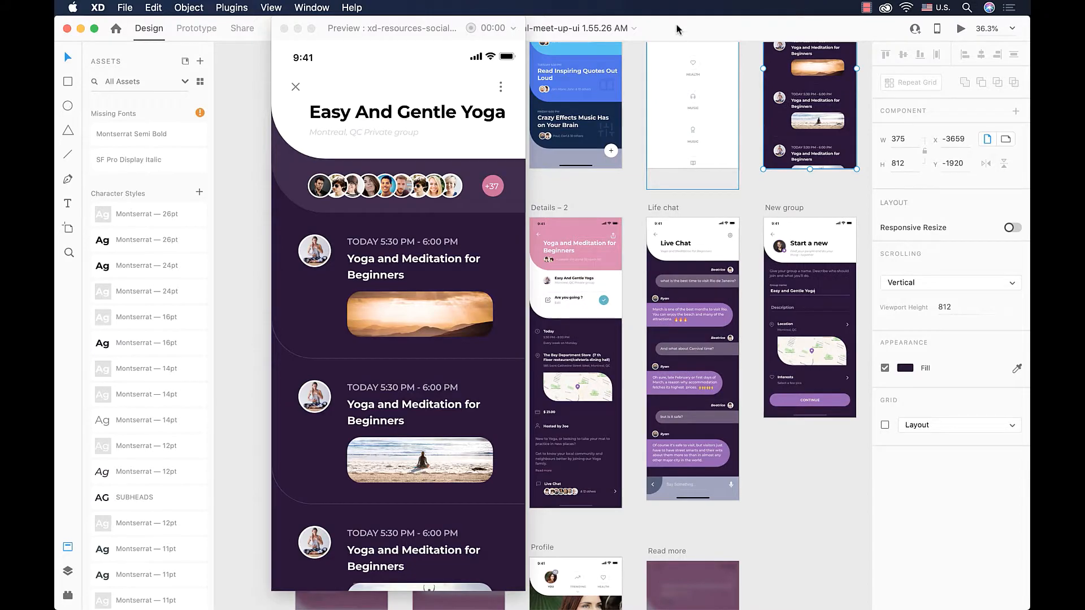
pyautogui.moveTo(444, 27); pyautogui.dragTo(240, 27)
pyautogui.scroll(5, 474, 135)
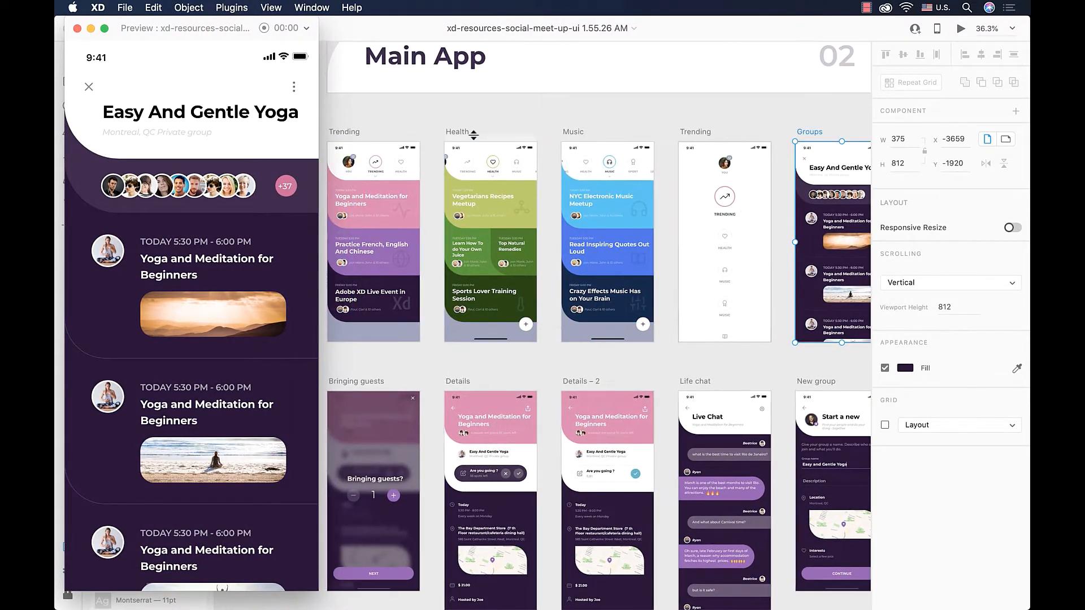
# Look over the artboards of the Main App, Onboarding and Activities & Profiles sections
pyautogui.scroll(-10, 474, 135)
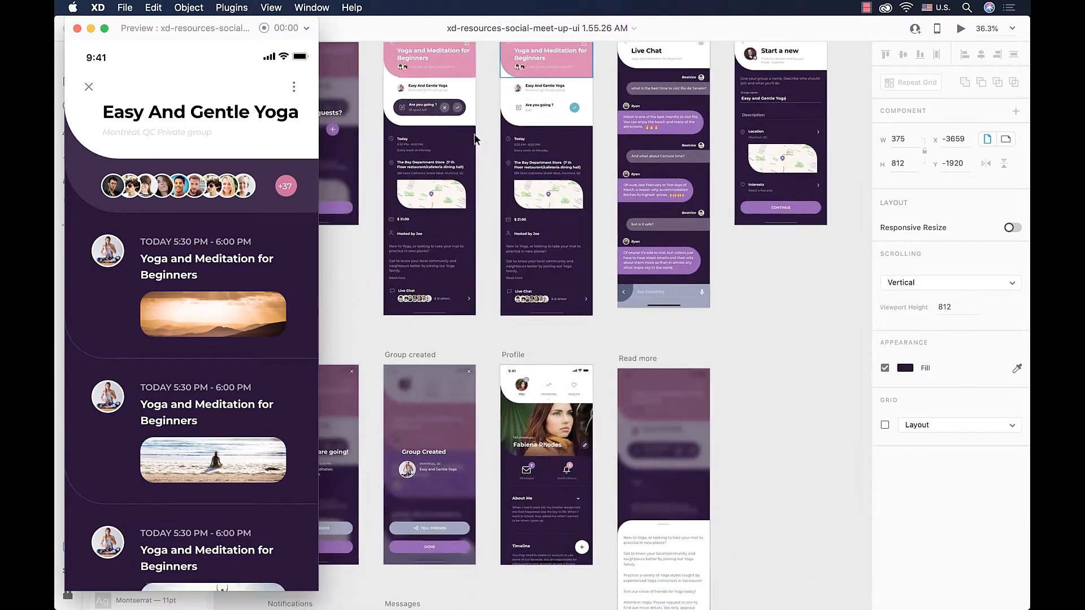
pyautogui.scroll(5, 474, 135)
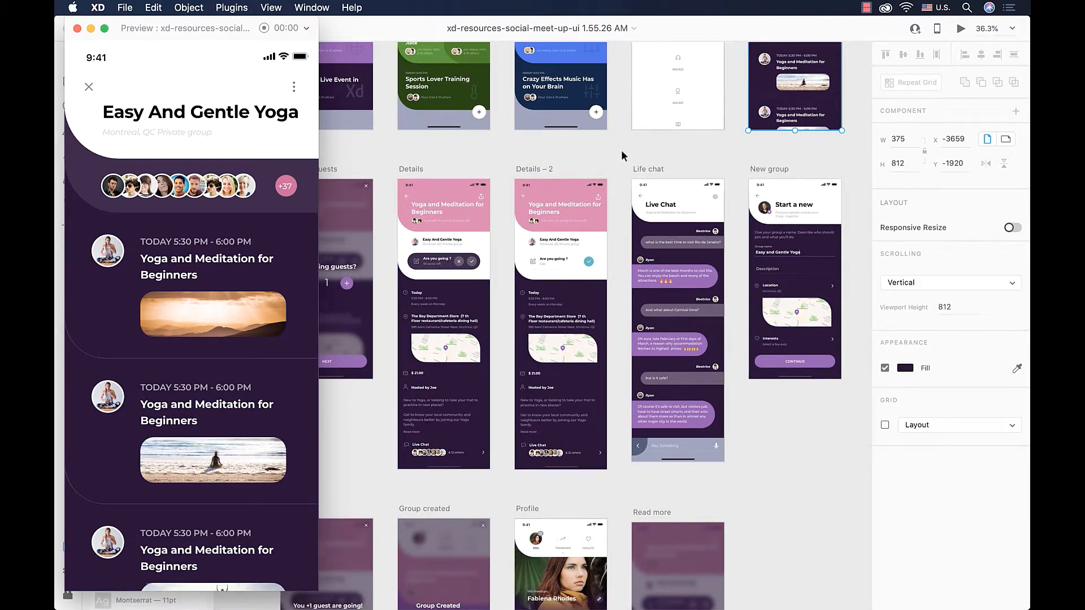
pyautogui.scroll(-3, 610, 163)
pyautogui.scroll(10, 643, 130)
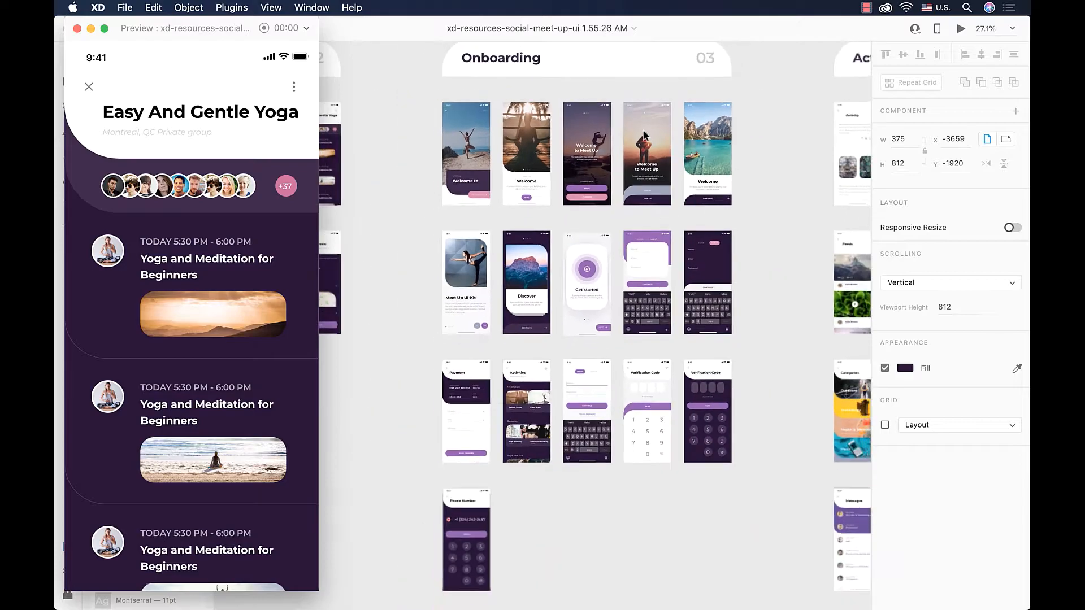
pyautogui.hscroll(15, 644, 134)
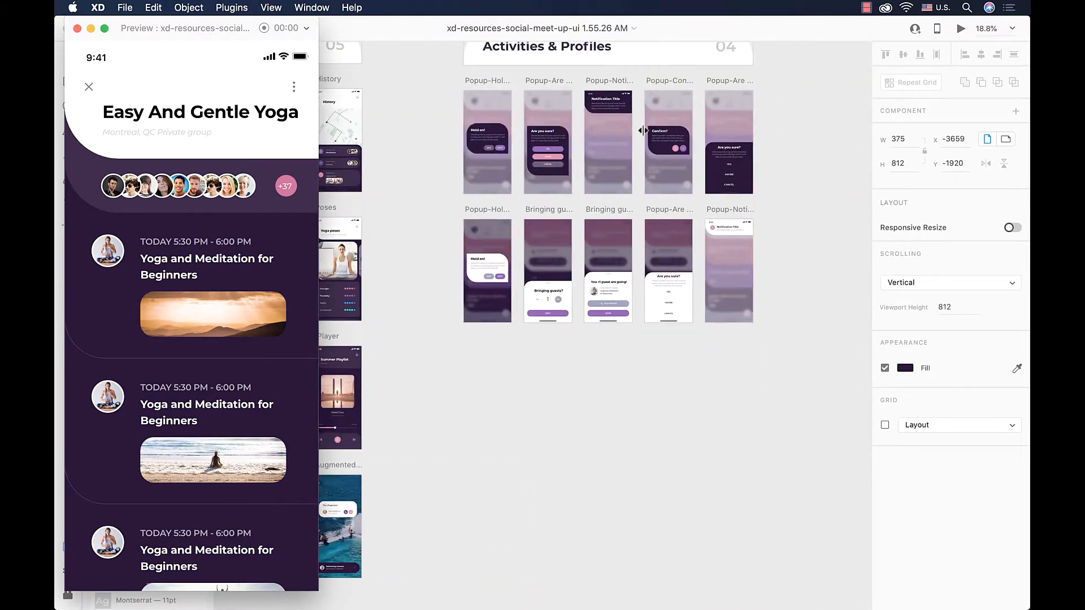
pyautogui.hscroll(-15, 643, 131)
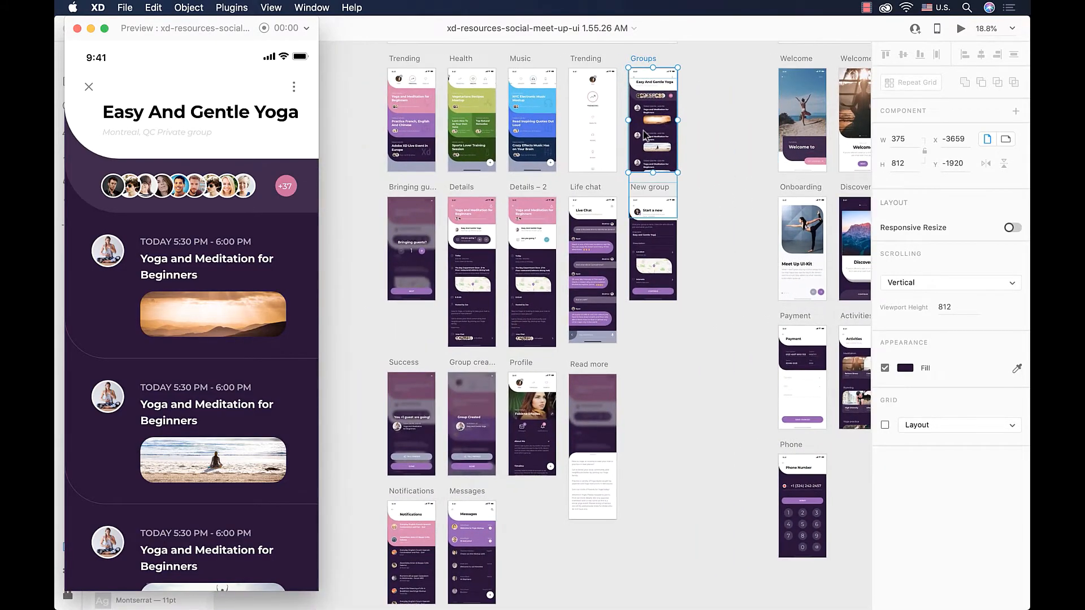
pyautogui.hscroll(-2, 645, 134)
pyautogui.scroll(1, 645, 134)
pyautogui.scroll(5, 574, 232)
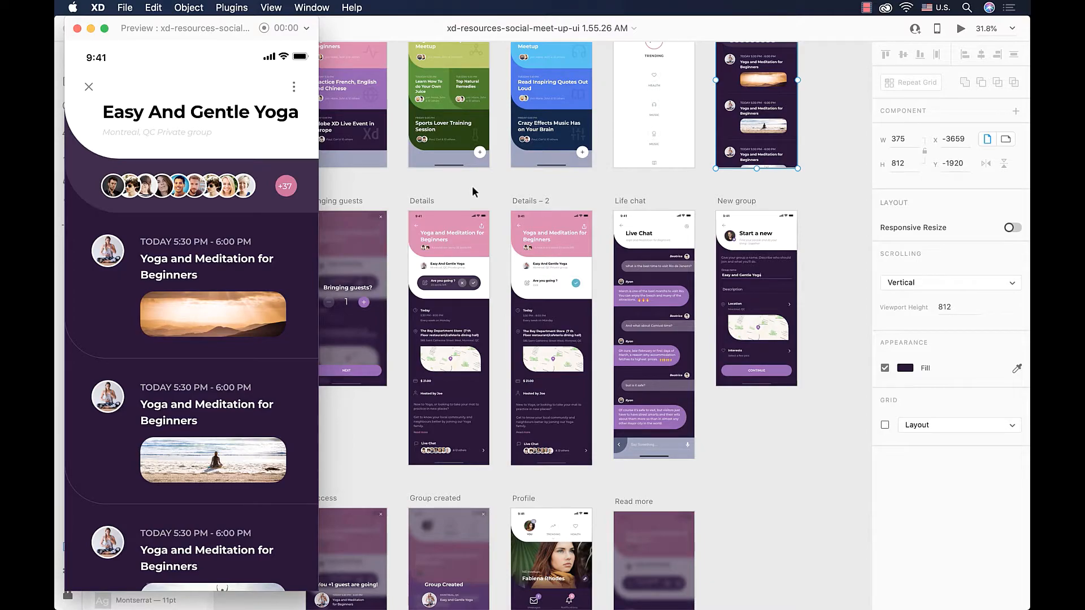
# Preview the Life chat and New group artboards, and check how the Life chat screen scrolls vertically
pyautogui.click(632, 199)
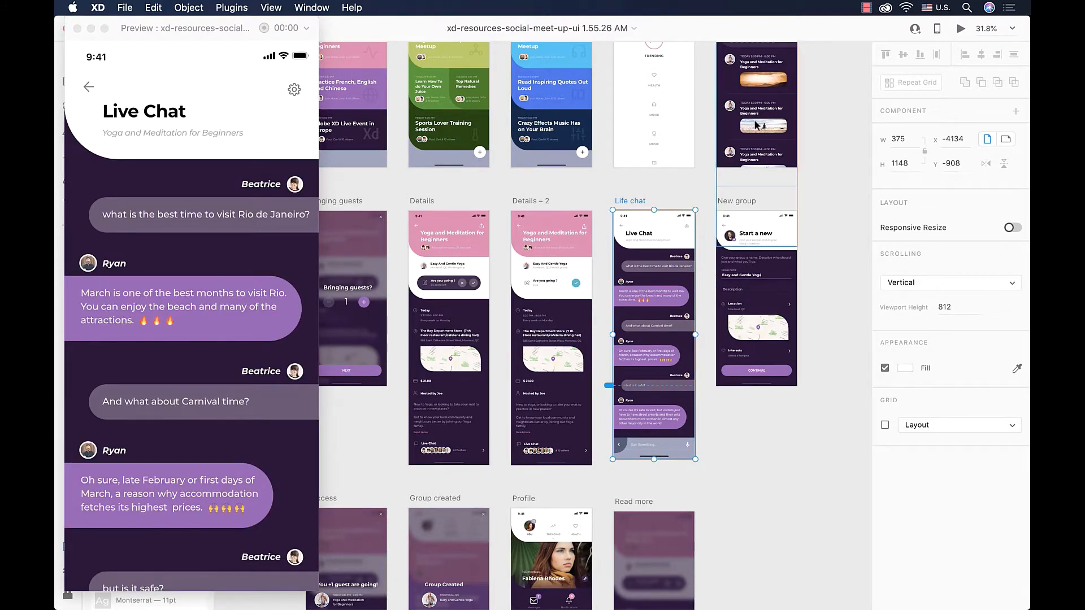
pyautogui.click(732, 202)
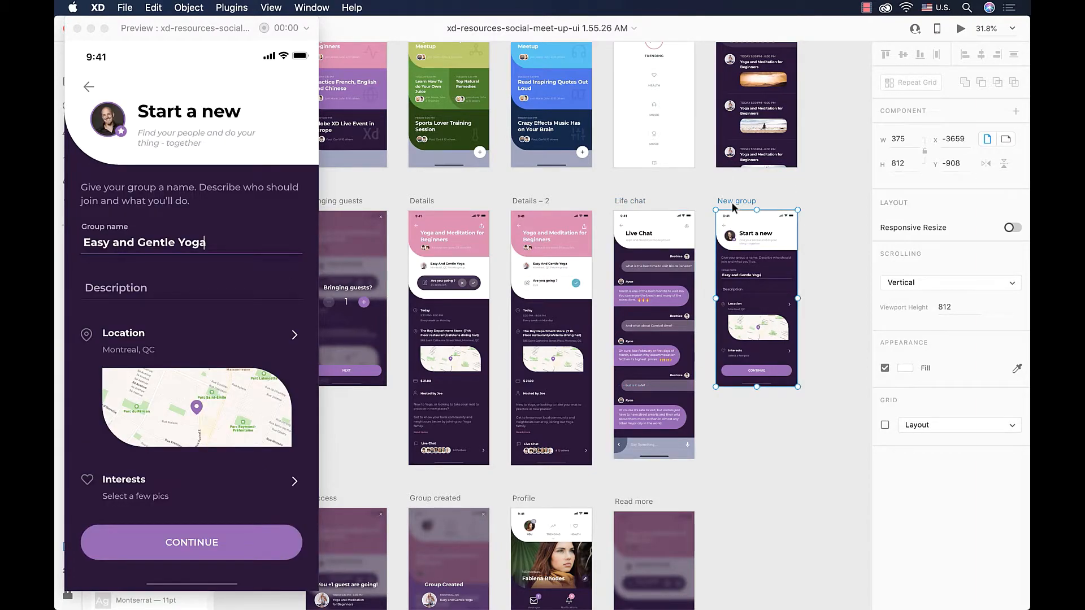
pyautogui.click(635, 200)
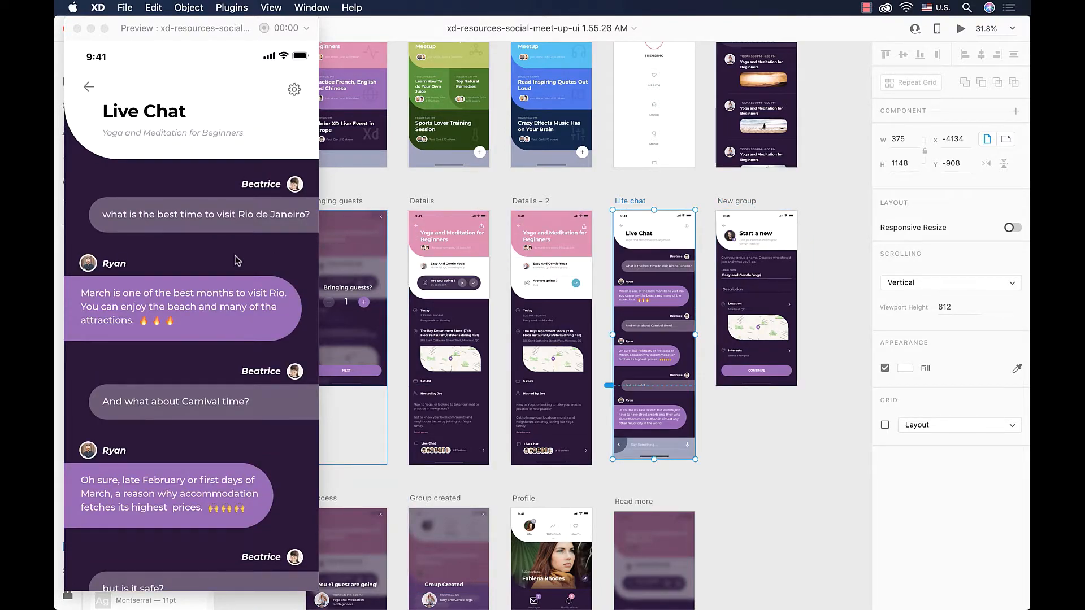
pyautogui.scroll(-8, 236, 260)
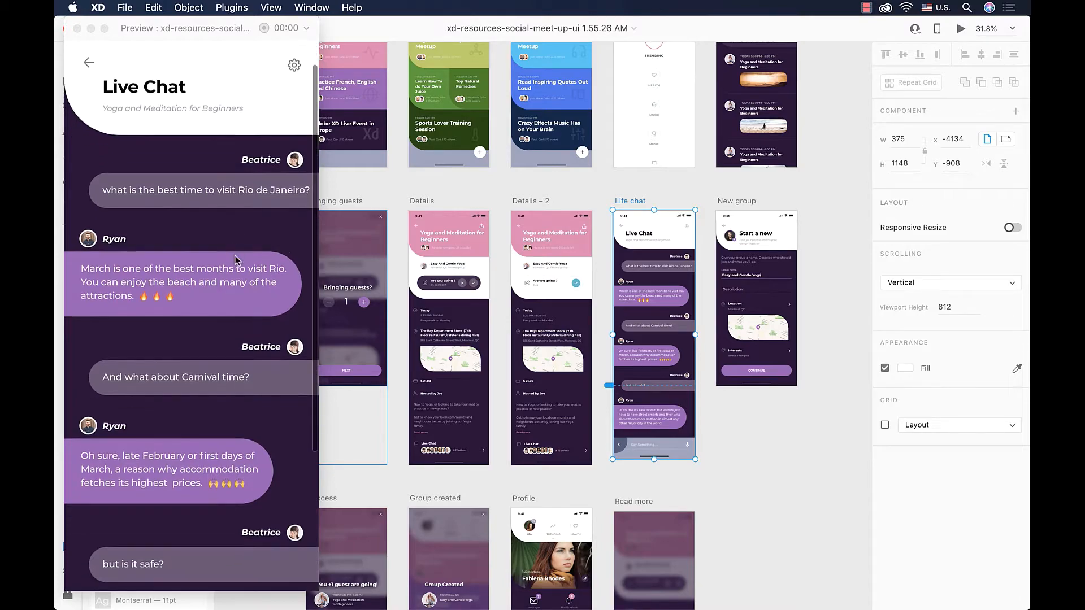
pyautogui.scroll(8, 236, 260)
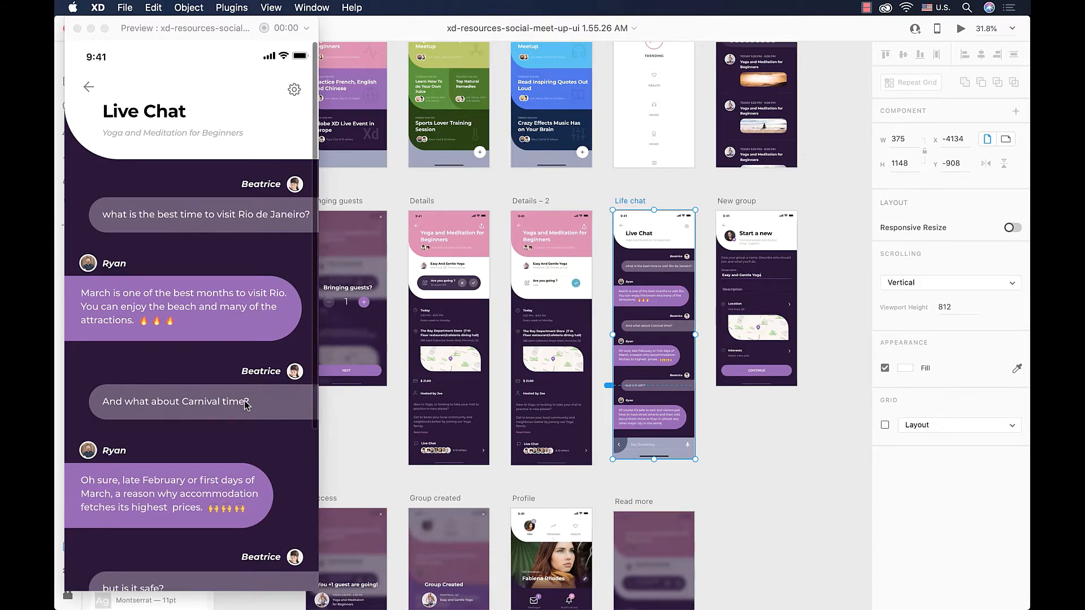
pyautogui.scroll(-10, 246, 404)
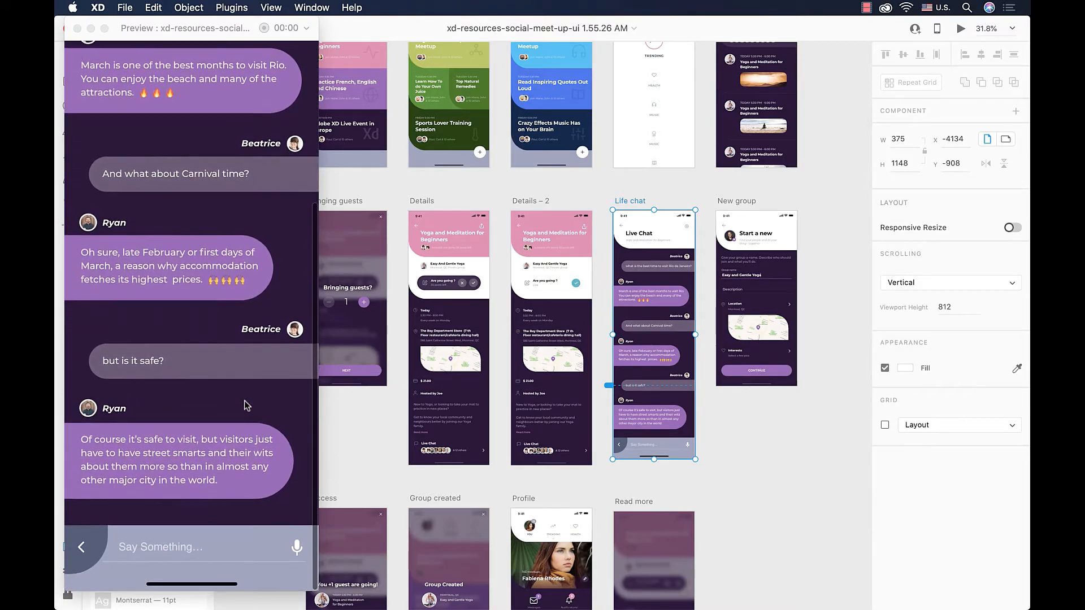
# Preview the Details – 2 artboard and check its vertical scrolling from the header to the Live Chat row
pyautogui.click(534, 201)
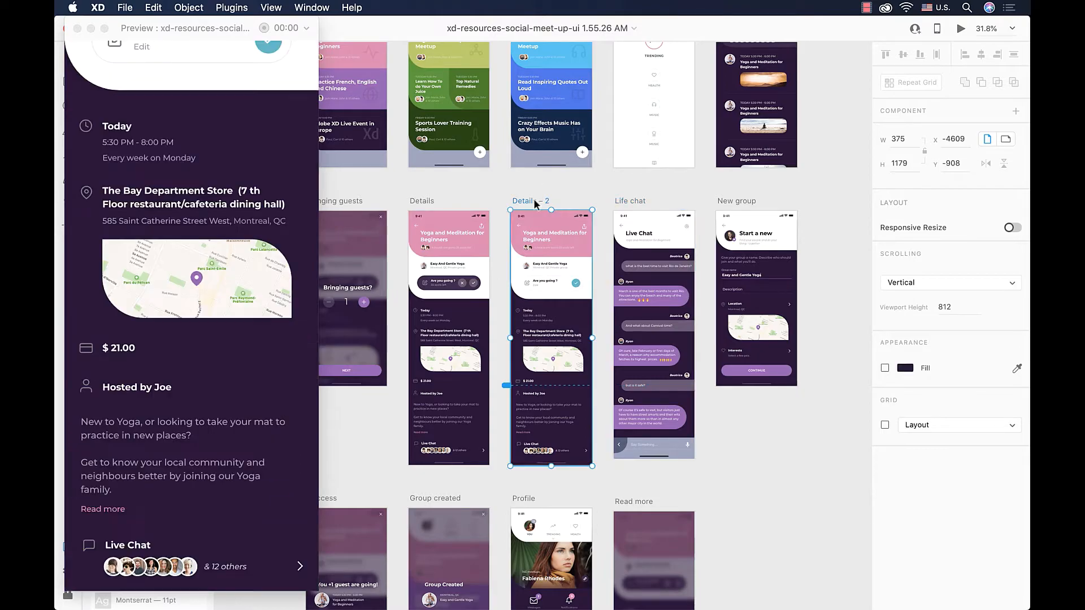
pyautogui.scroll(10, 210, 249)
pyautogui.scroll(-10, 209, 249)
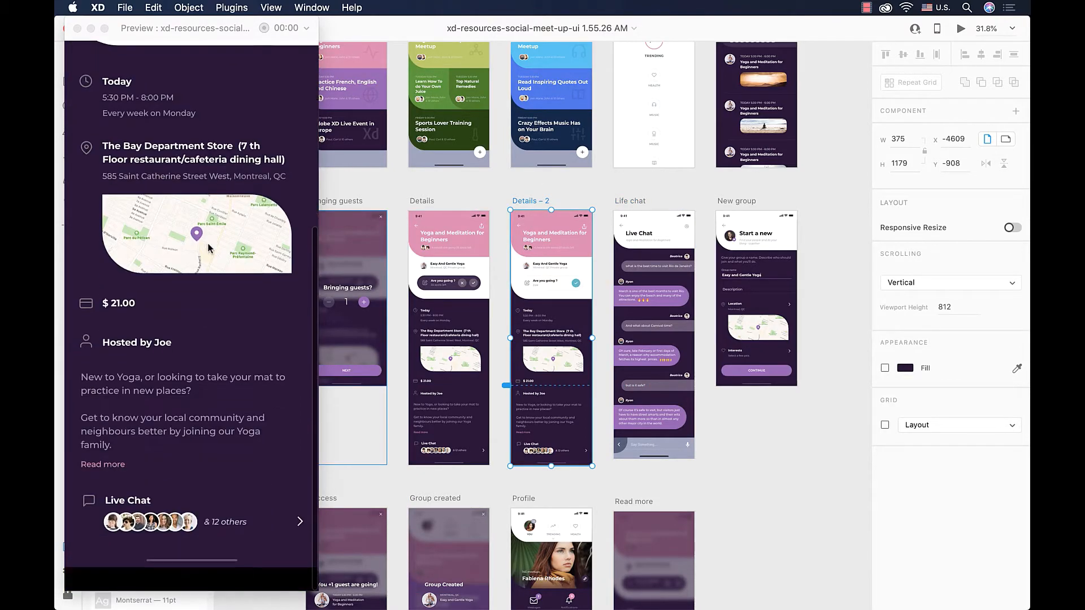
pyautogui.scroll(5, 208, 247)
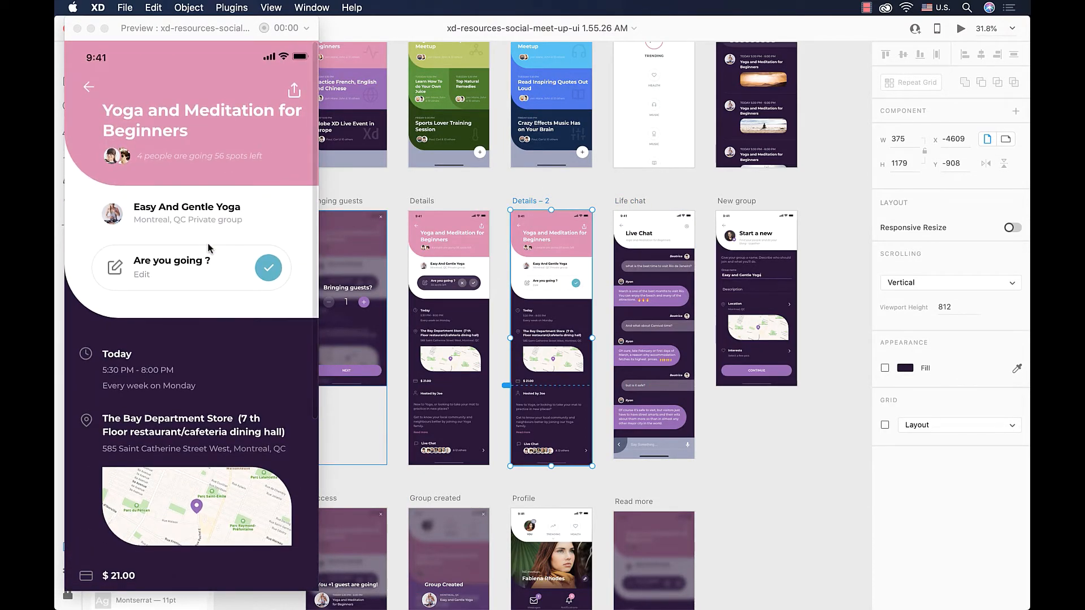
pyautogui.scroll(-5, 208, 247)
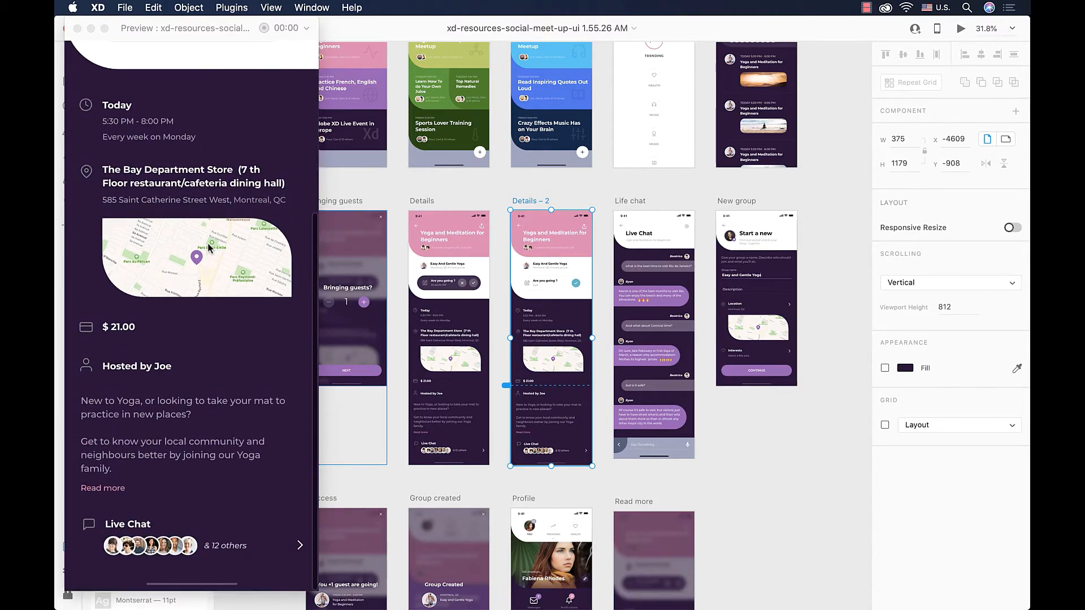
pyautogui.scroll(5, 208, 247)
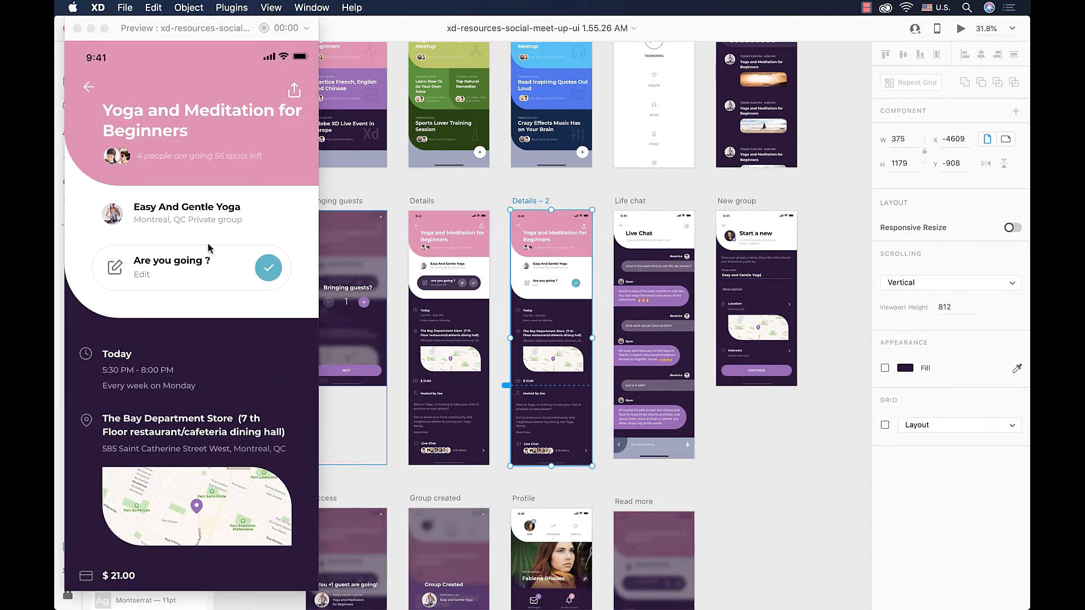
pyautogui.scroll(-5, 208, 244)
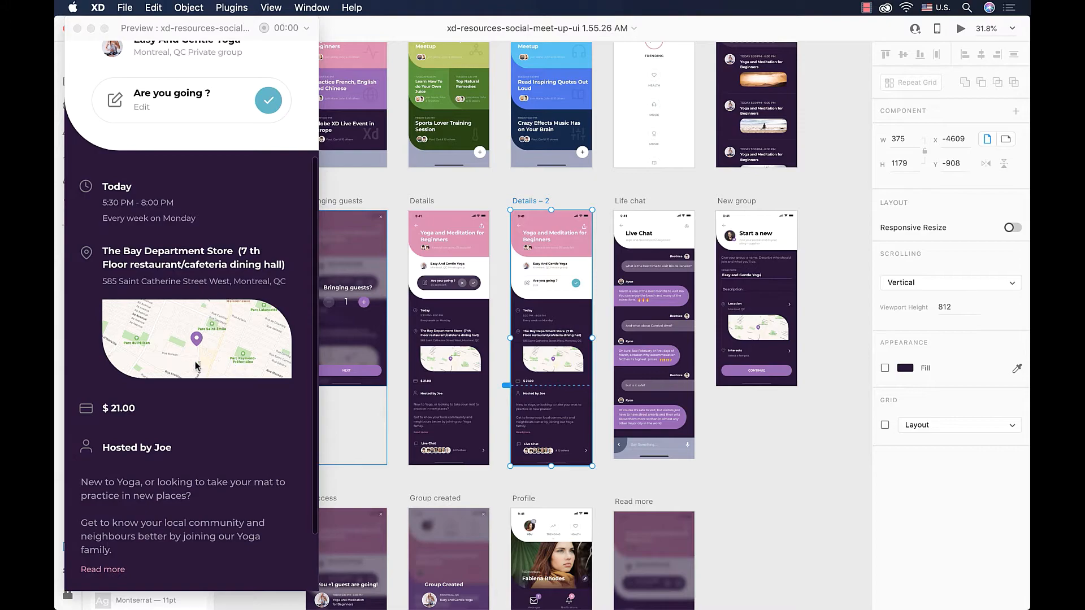